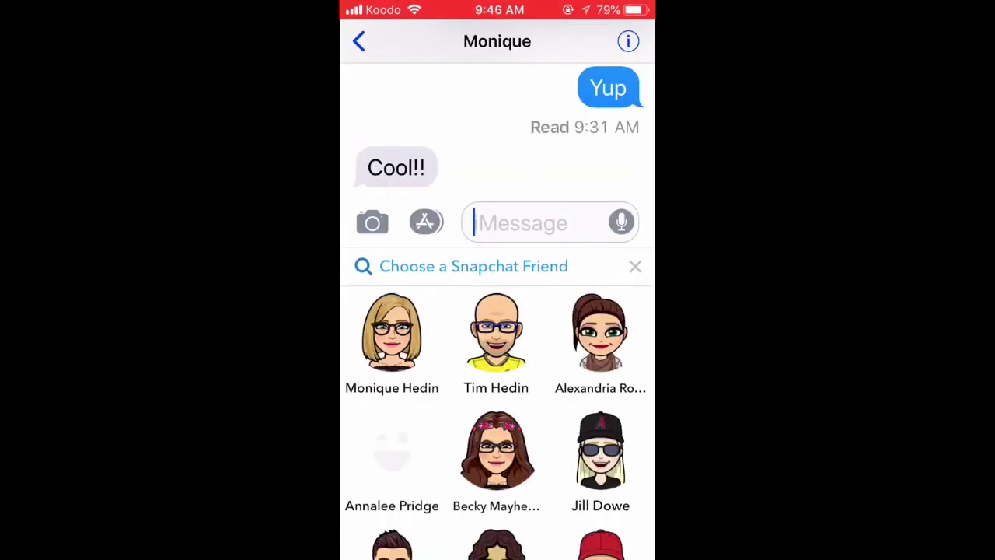
Scroll the 'Choose a Snapchat Friend' list down to reveal 'Add Snapchat Contacts'.
{"action": "scroll", "coordinate": [498, 404], "scroll_direction": "down", "scroll_amount": 5}
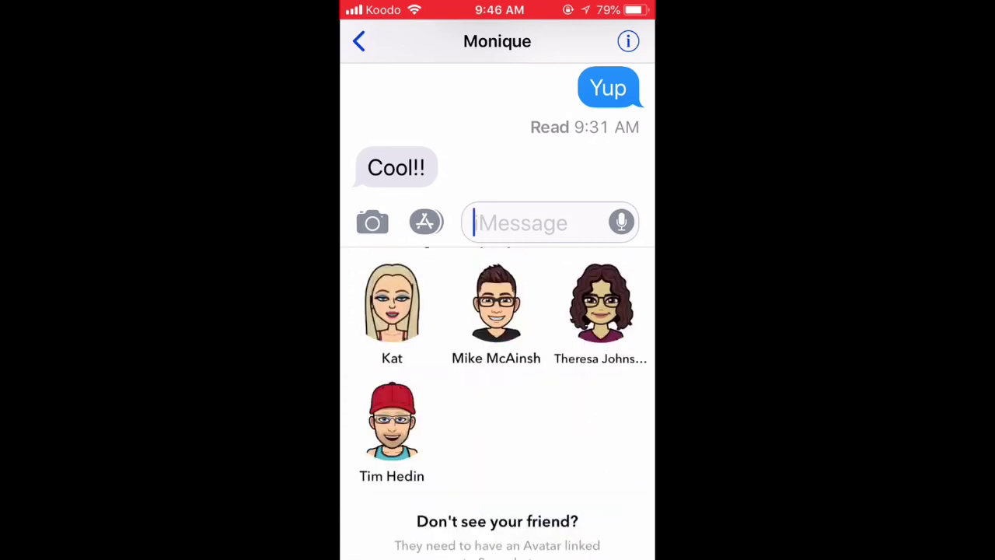
{"action": "scroll", "coordinate": [497, 389], "scroll_direction": "down", "scroll_amount": 3}
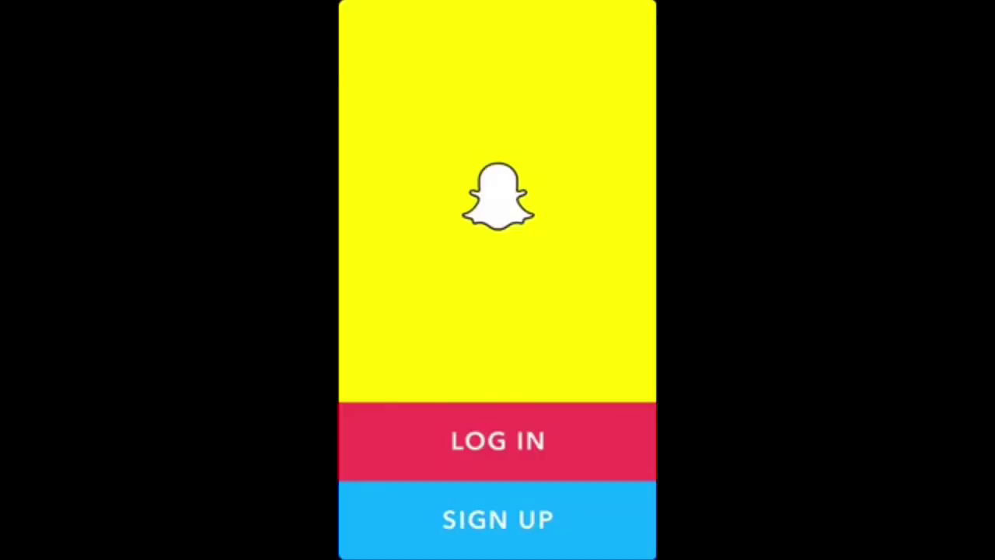
Begin Snapchat sign-up and enter the name Tecnology Tutorials on a regular keyboard.
{"action": "left_click", "coordinate": [497, 519]}
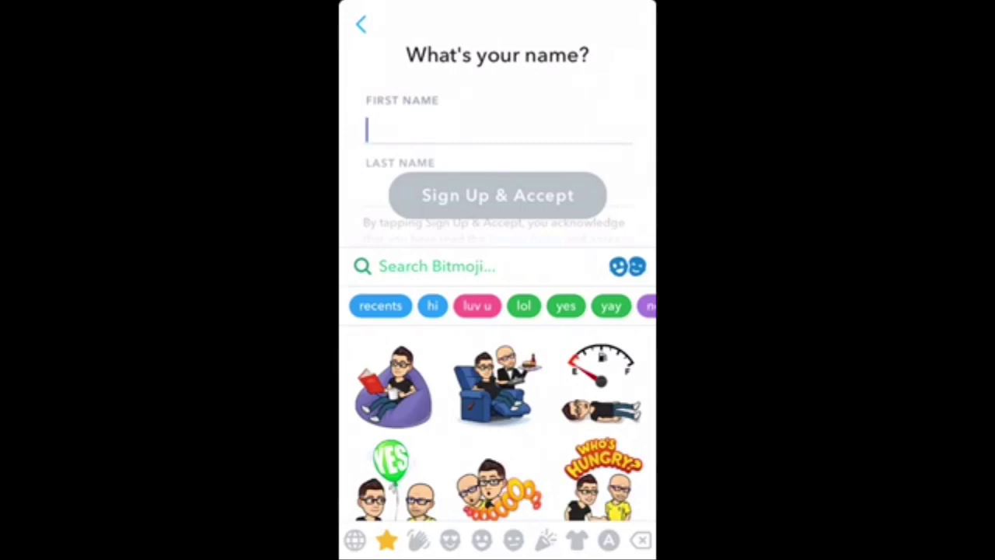
{"action": "left_click", "coordinate": [354, 540]}
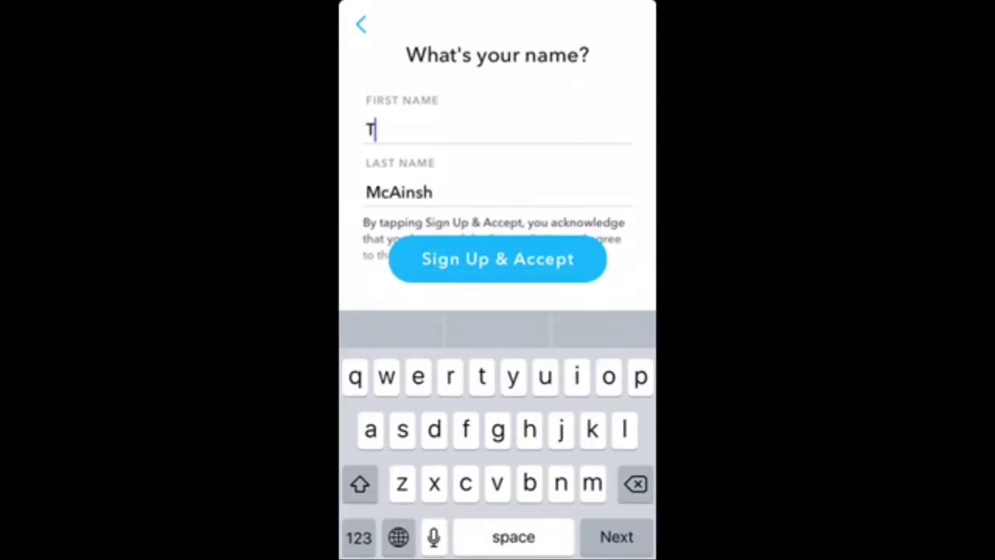
{"action": "type", "text": "e"}
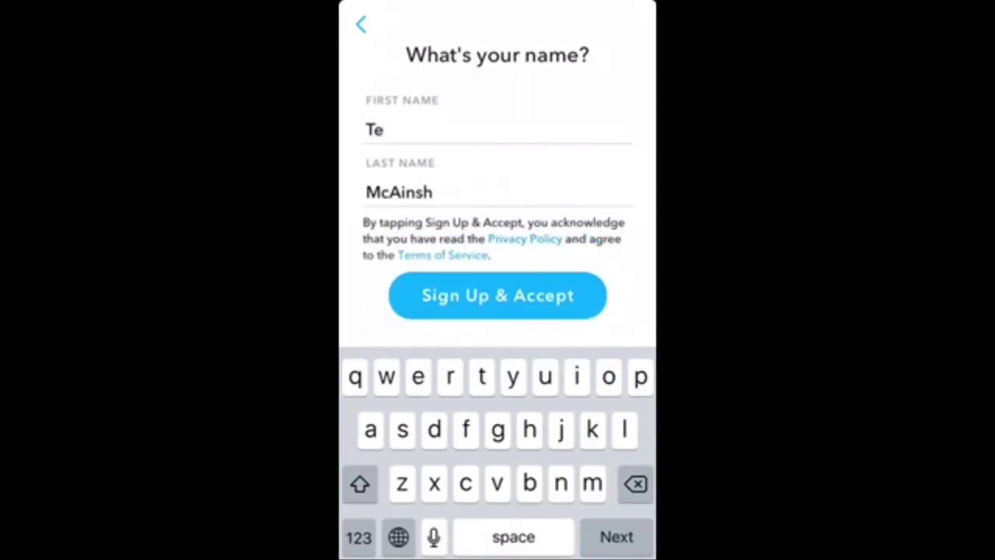
{"action": "type", "text": "c"}
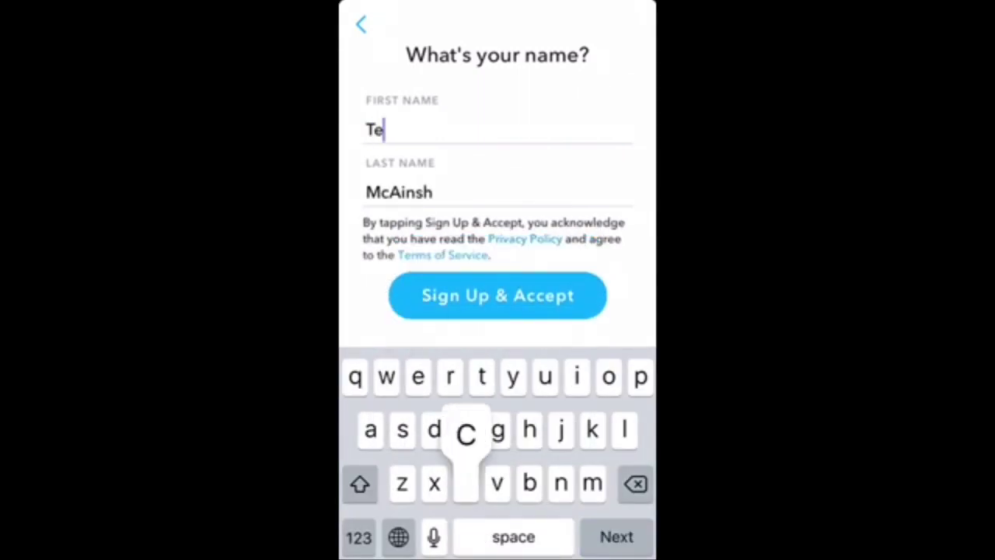
{"action": "type", "text": "n"}
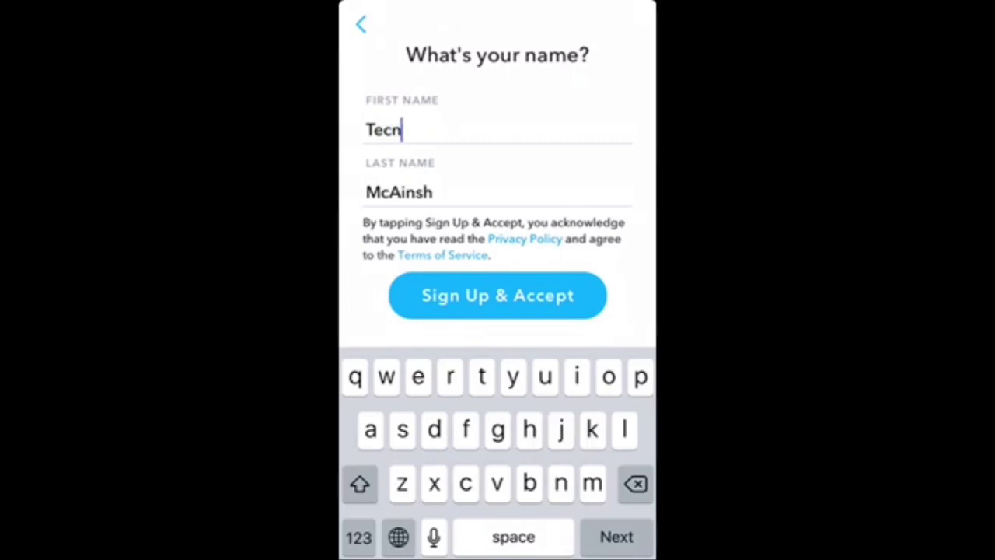
{"action": "type", "text": "olo"}
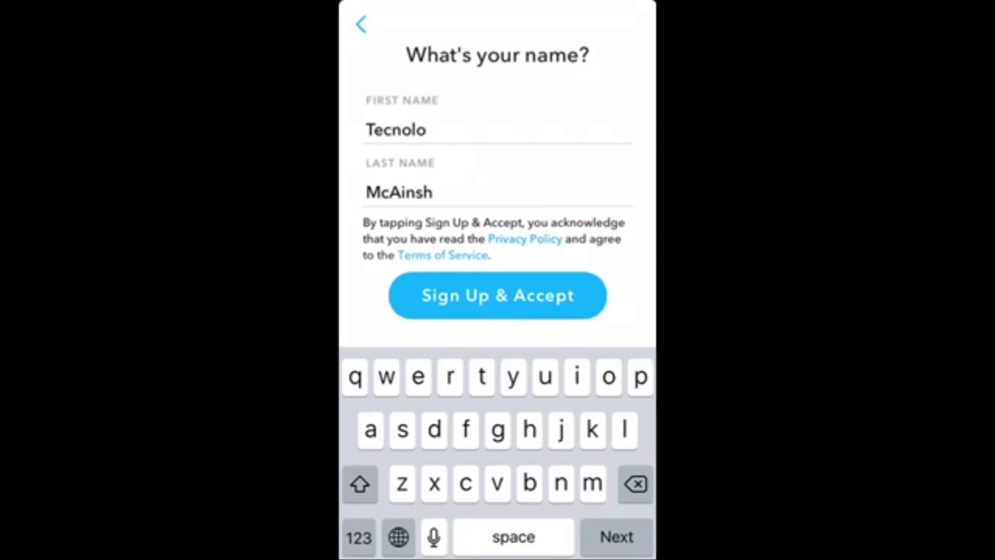
{"action": "type", "text": "gy"}
{"action": "type", "text": "T"}
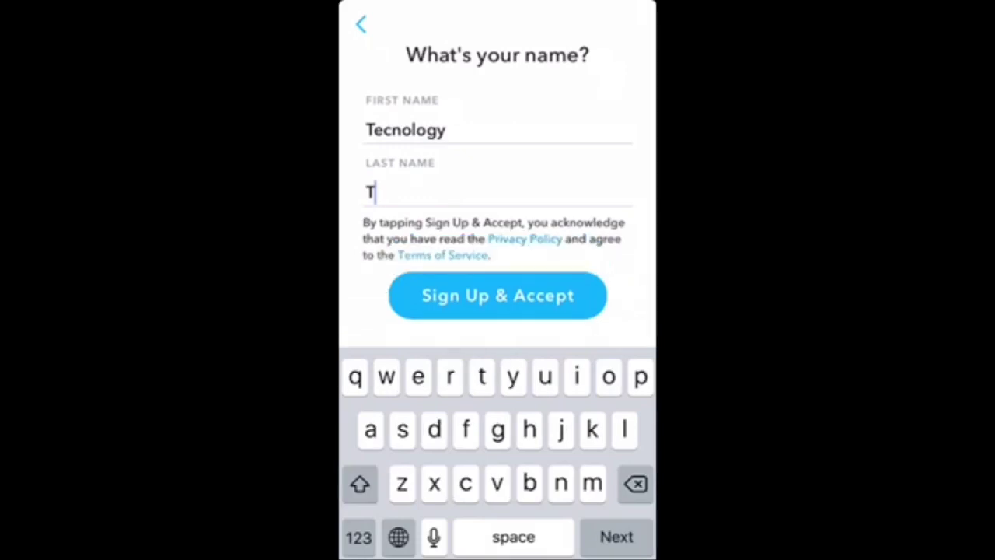
{"action": "type", "text": "u"}
{"action": "type", "text": "t"}
{"action": "type", "text": "o"}
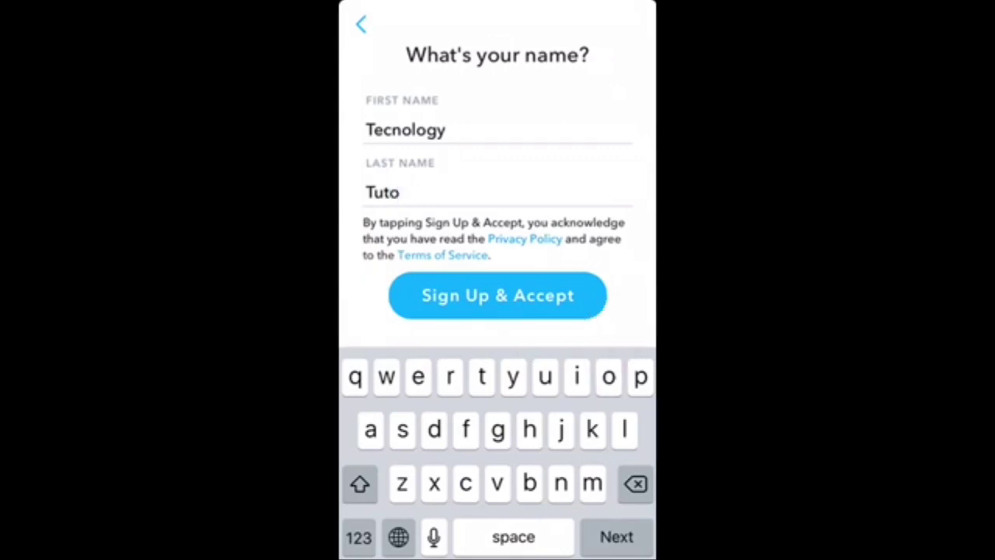
{"action": "type", "text": "ri"}
{"action": "type", "text": "a"}
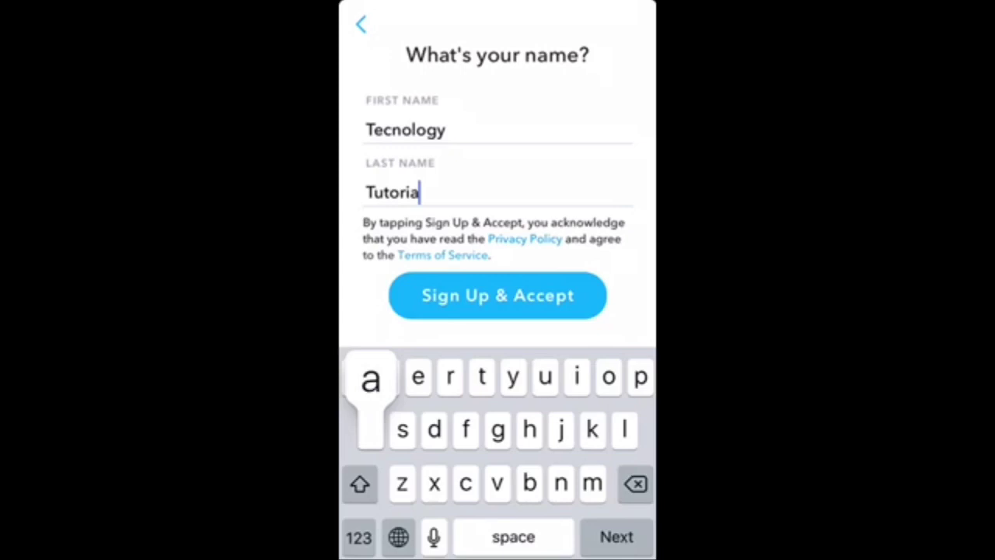
{"action": "type", "text": "l"}
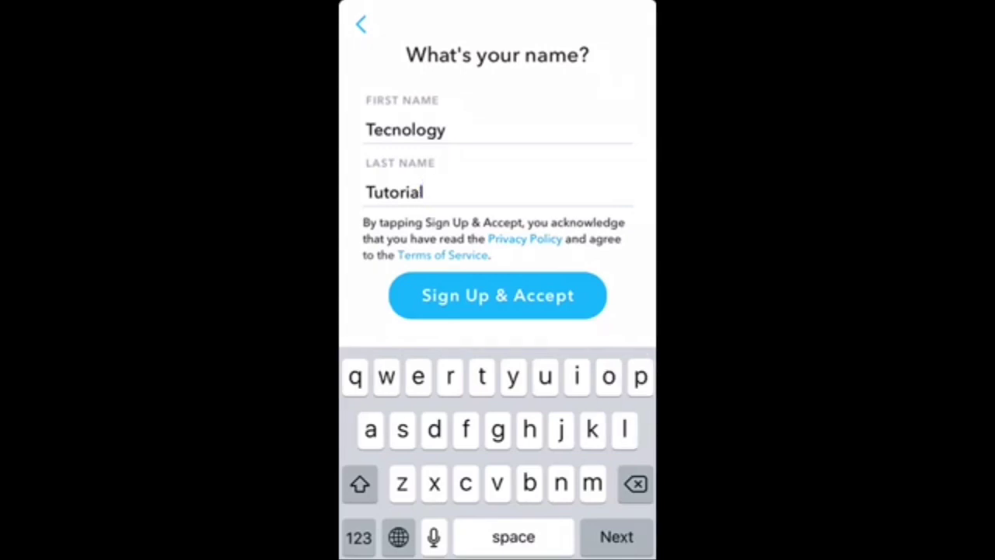
{"action": "type", "text": "s"}
{"action": "left_click", "coordinate": [497, 295]}
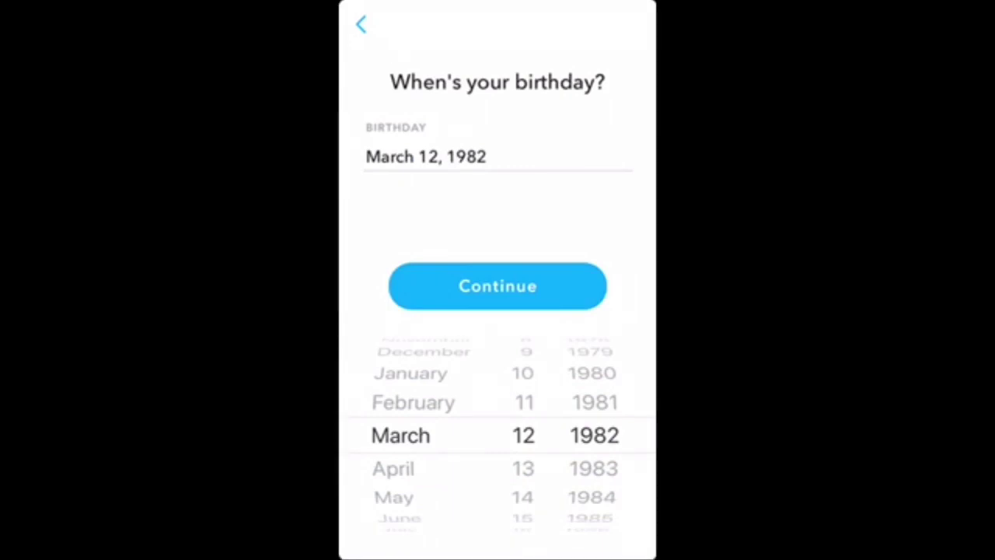
{"action": "left_click", "coordinate": [498, 286]}
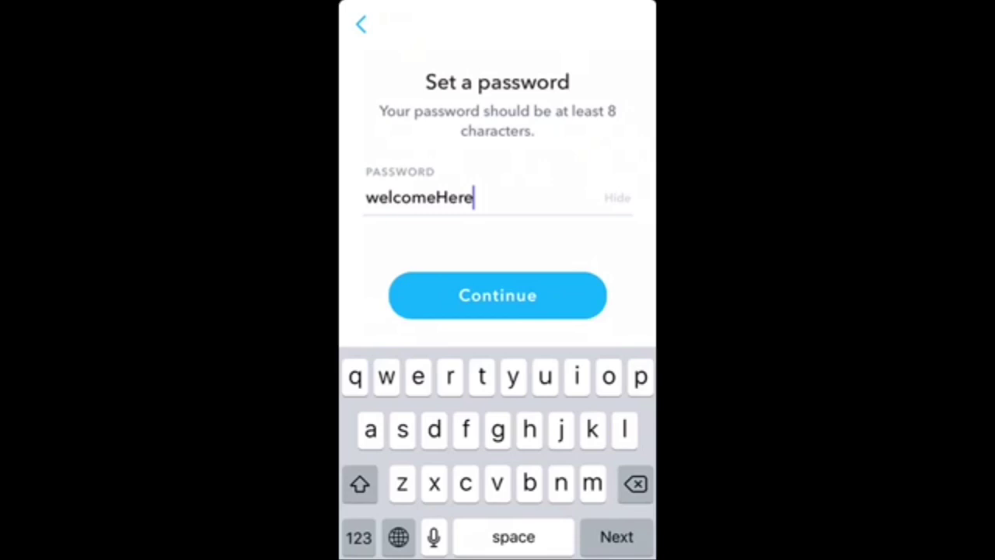
{"action": "left_click", "coordinate": [498, 296]}
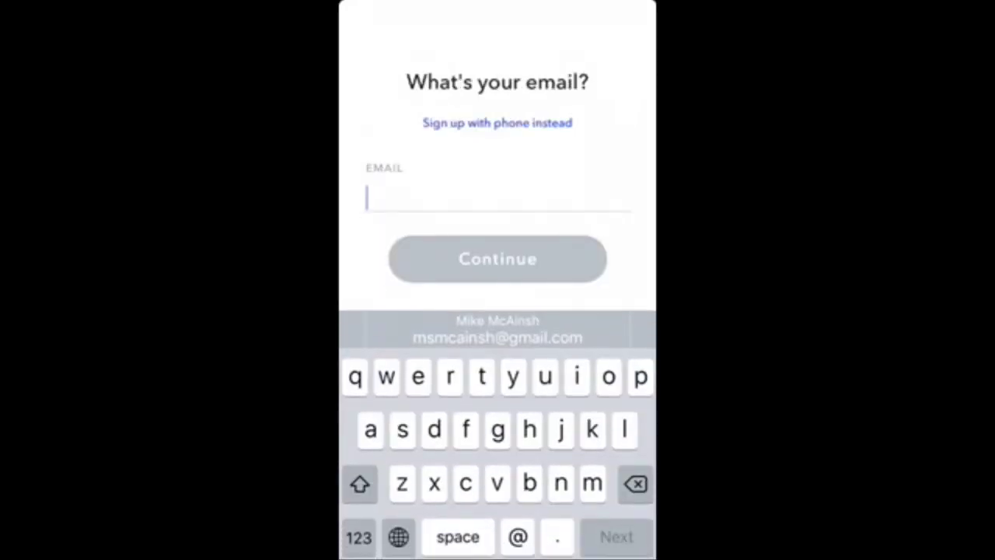
Submit the account's e-mail address and enter the 6-digit confirmation code.
{"action": "key", "text": "Return"}
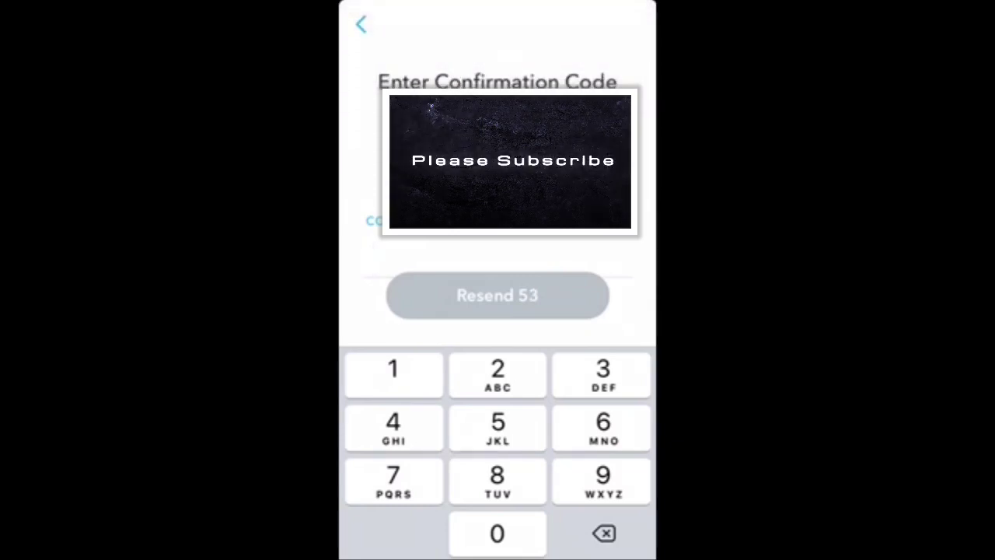
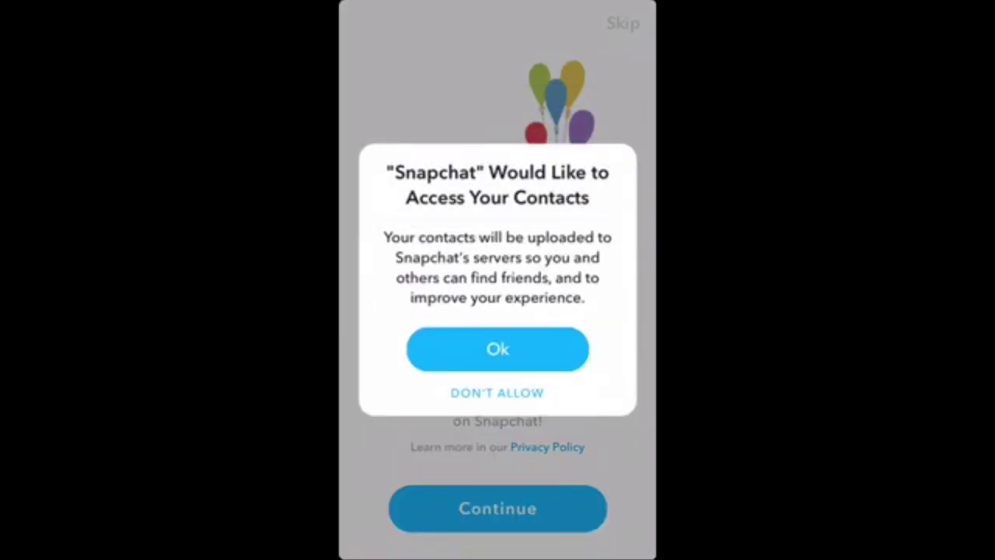
Deny Snapchat access to the phone's contacts on the permission prompt.
{"action": "left_click", "coordinate": [497, 392]}
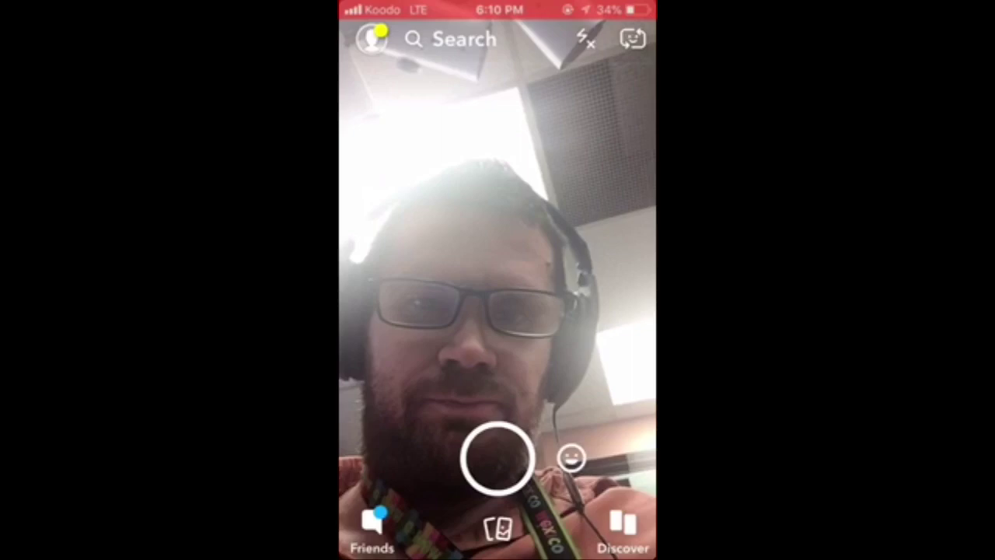